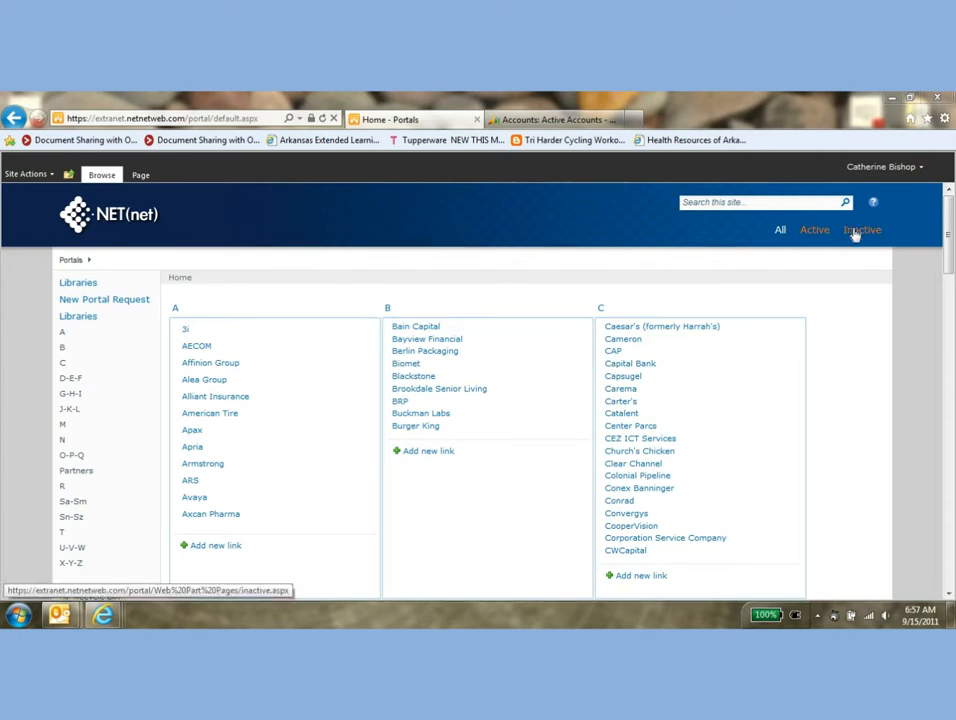
# Show all portals, and look up the Academy Sports account among the active accounts in Microsoft Dynamics CRM
pyautogui.click(781, 230)
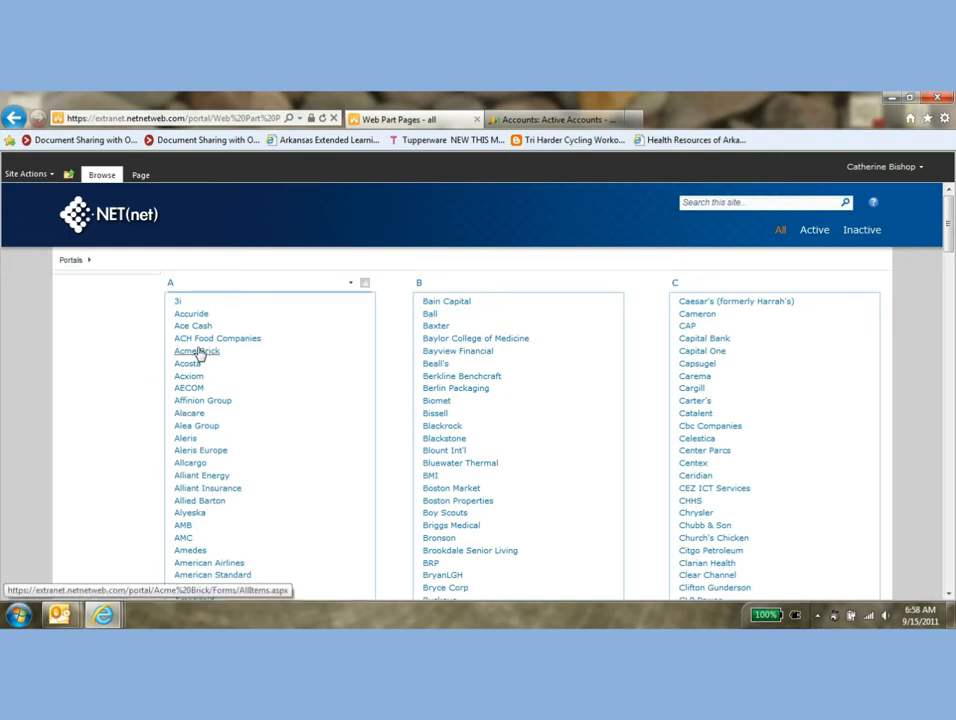
pyautogui.click(548, 122)
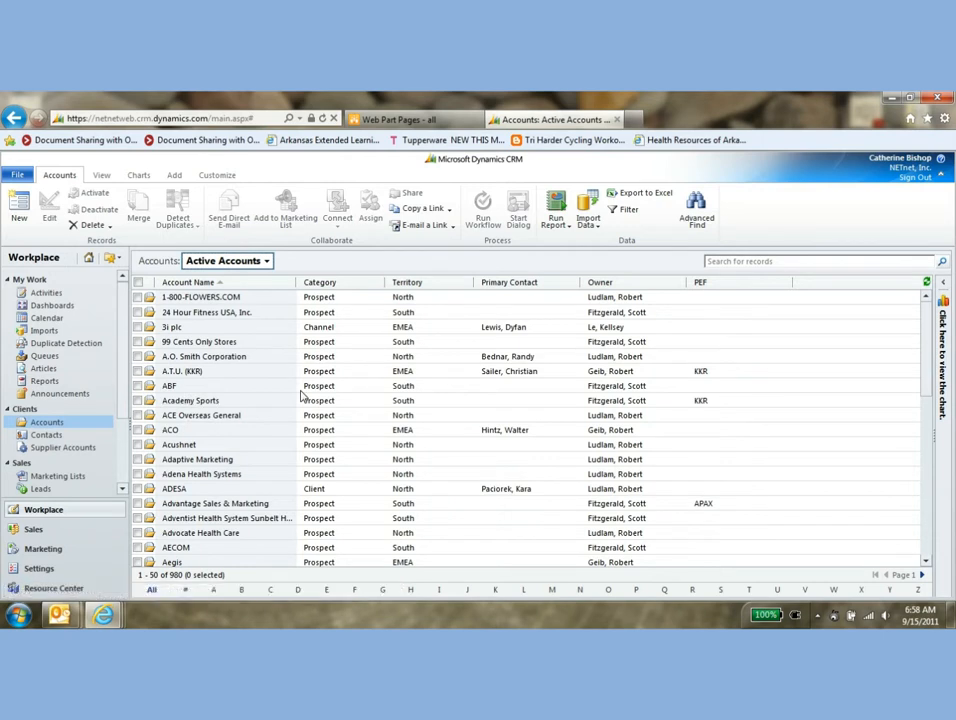
pyautogui.click(463, 400)
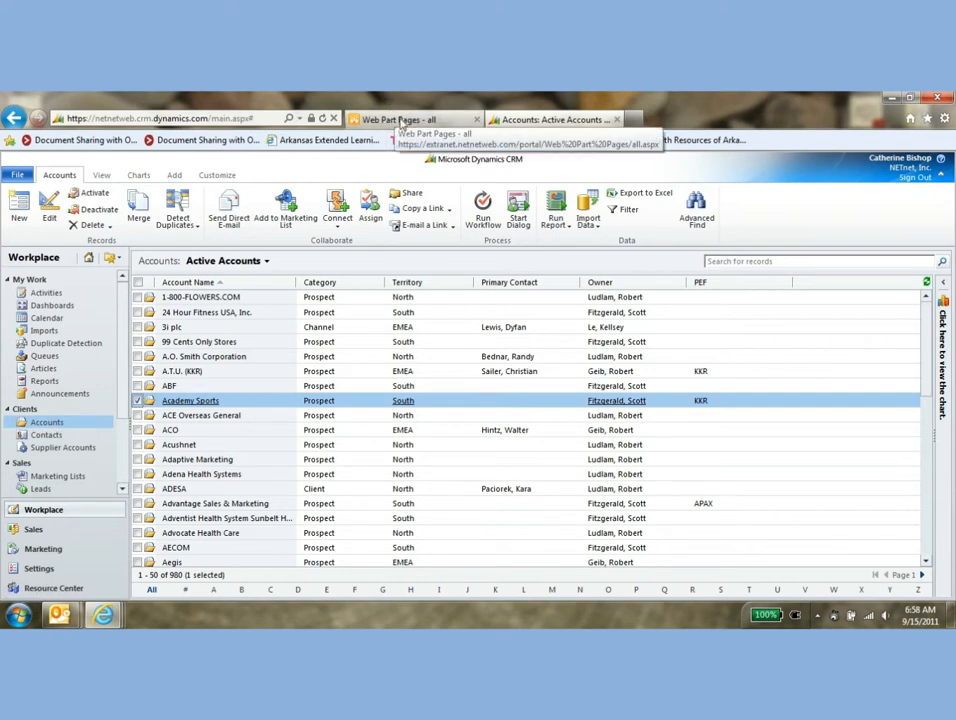
# Switch back to the portal site and show only the active portals
pyautogui.click(401, 121)
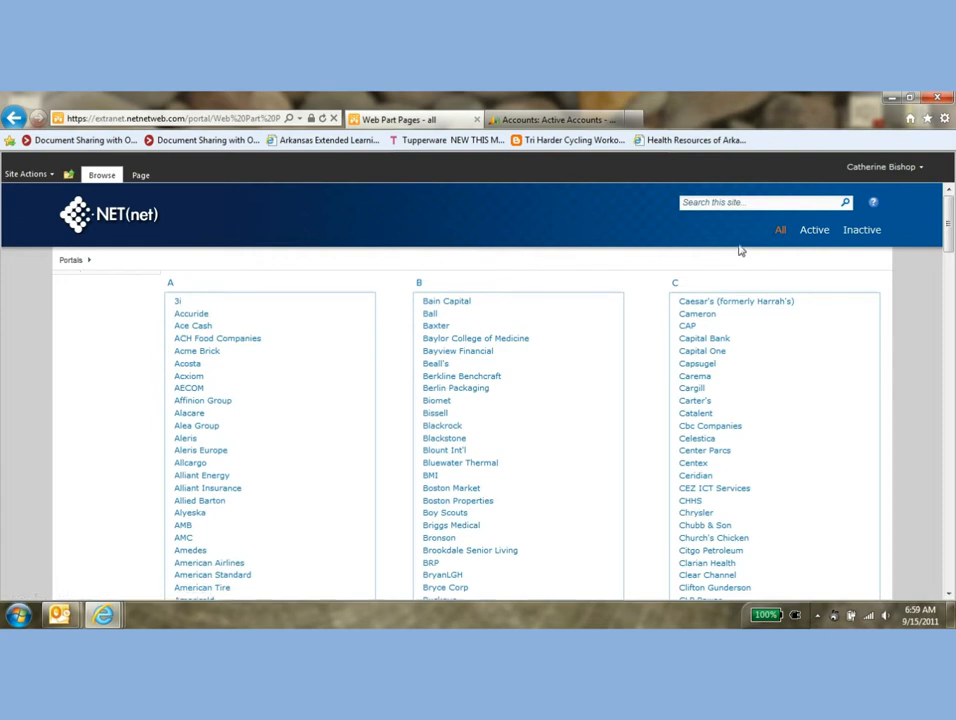
pyautogui.click(814, 236)
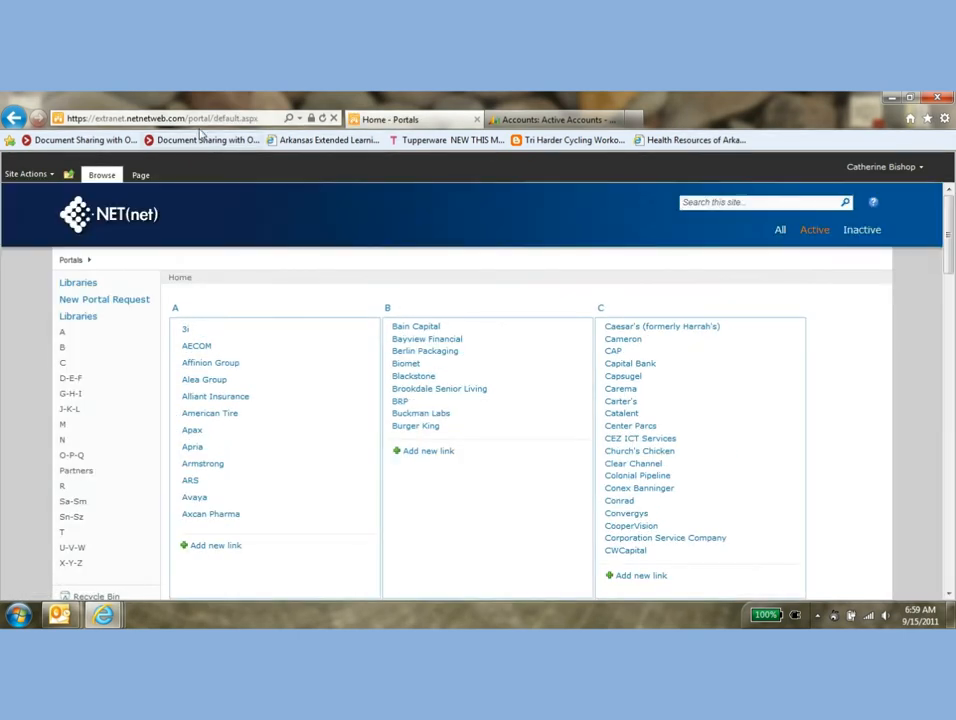
pyautogui.click(219, 120)
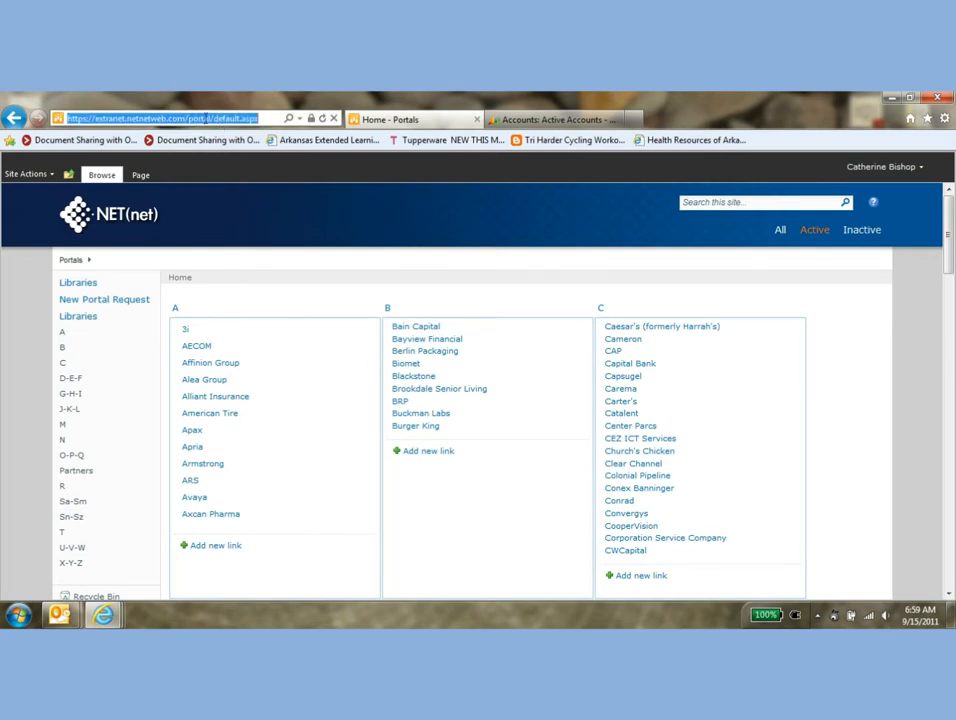
pyautogui.click(261, 212)
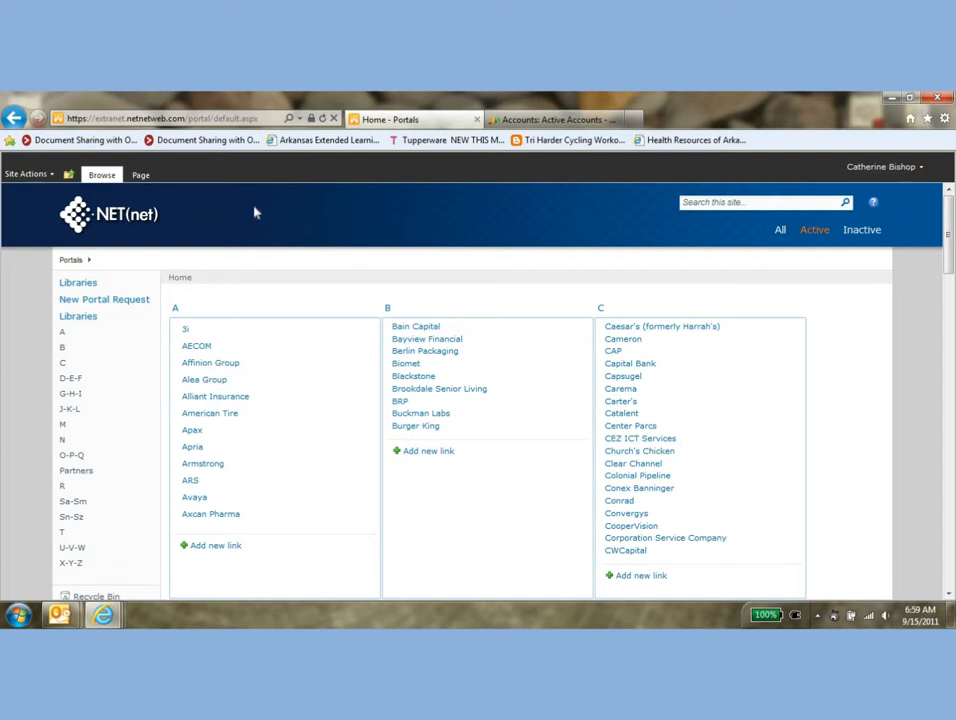
pyautogui.click(50, 176)
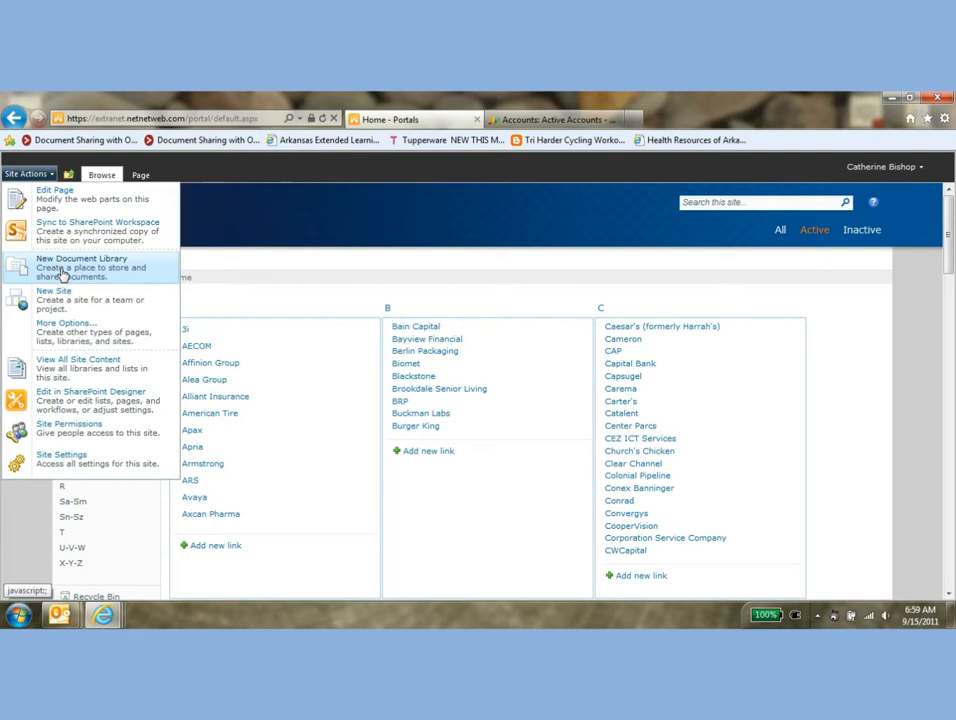
pyautogui.click(425, 243)
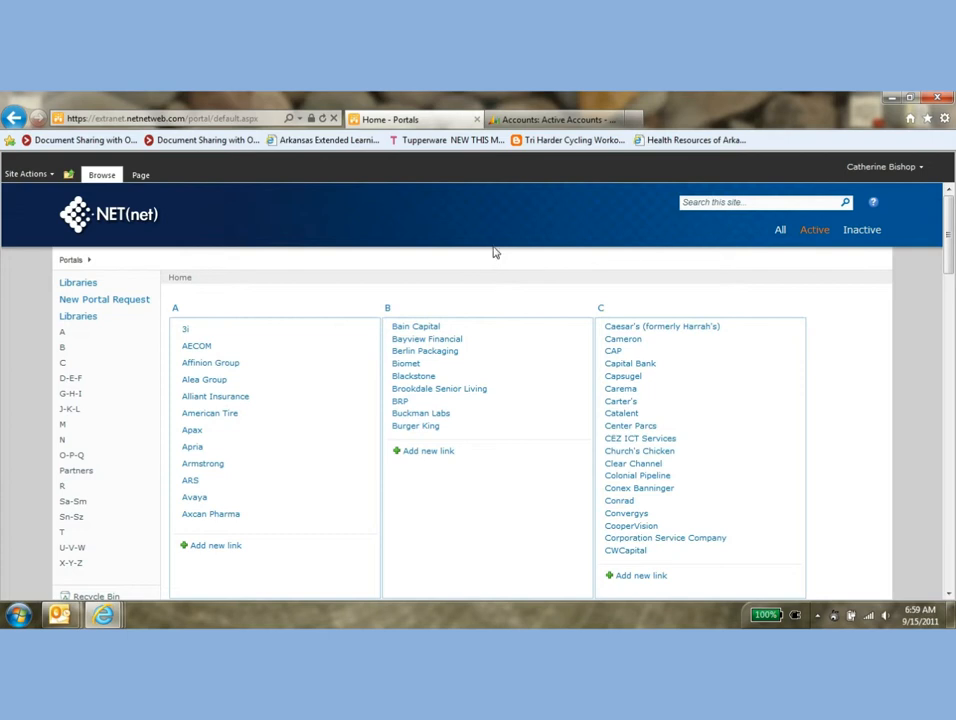
# In the KKR portal, create a document library named Academy Sports, displayed on the Quick Launch and with version history enabled
pyautogui.scroll(-4, 493, 253)
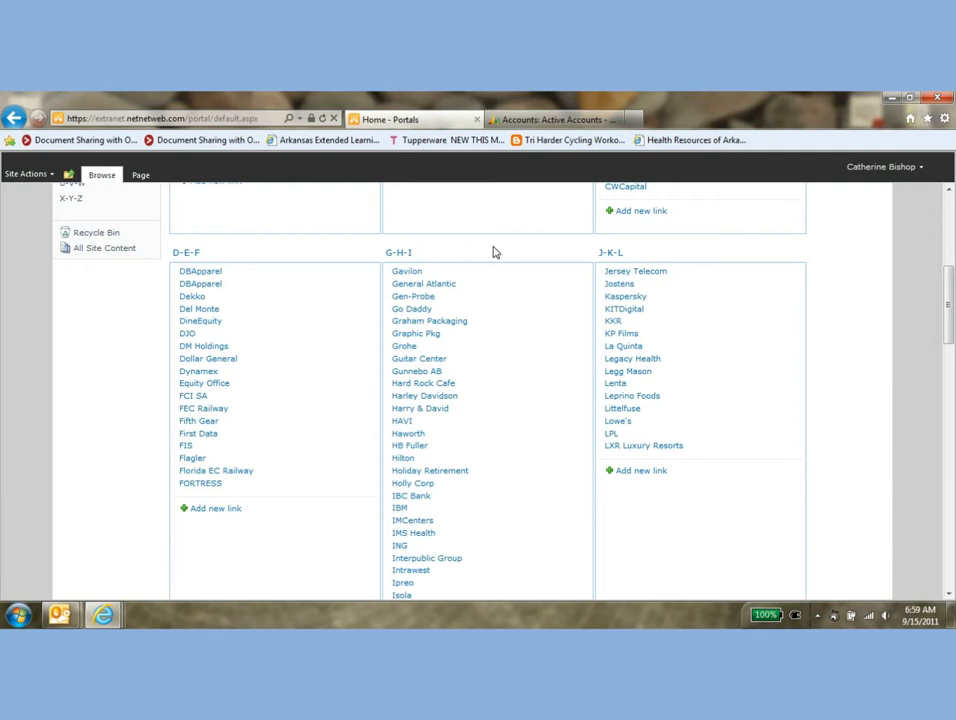
pyautogui.click(611, 322)
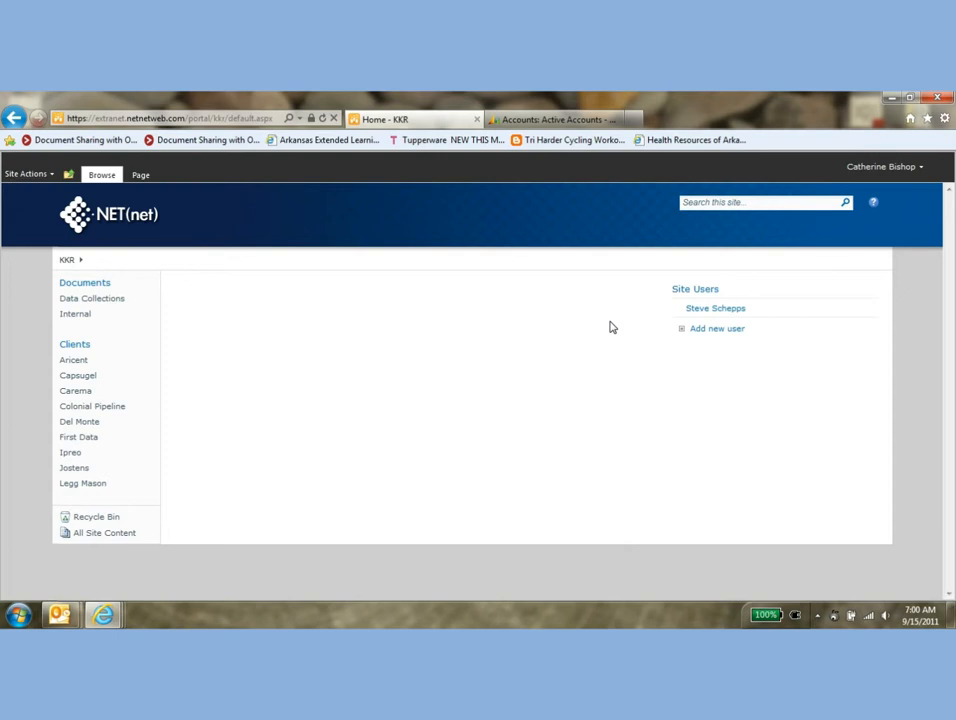
pyautogui.click(44, 176)
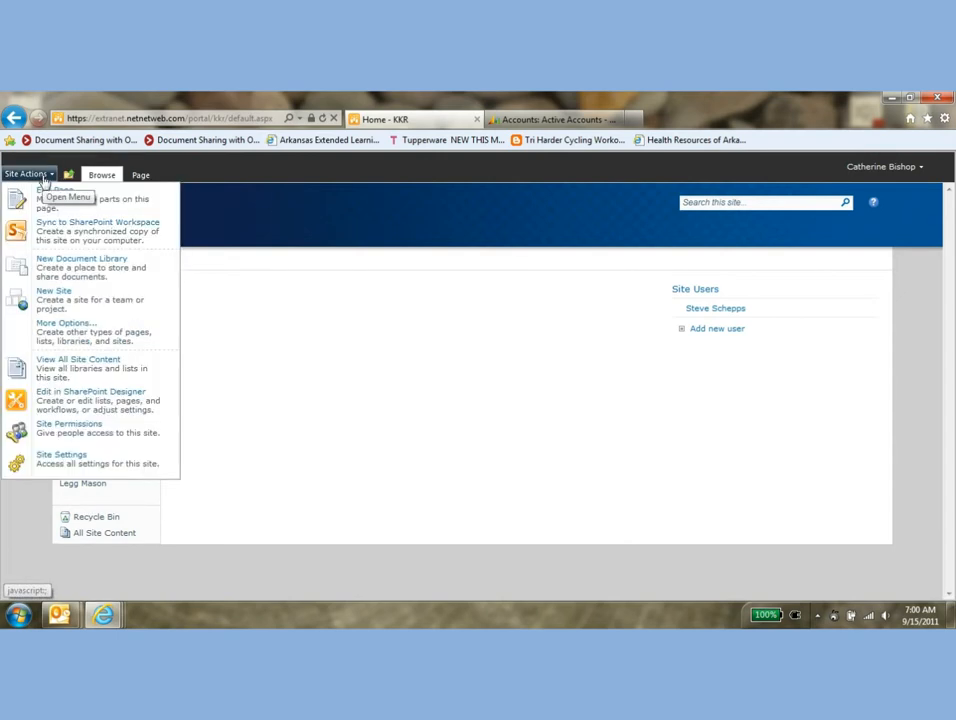
pyautogui.click(88, 259)
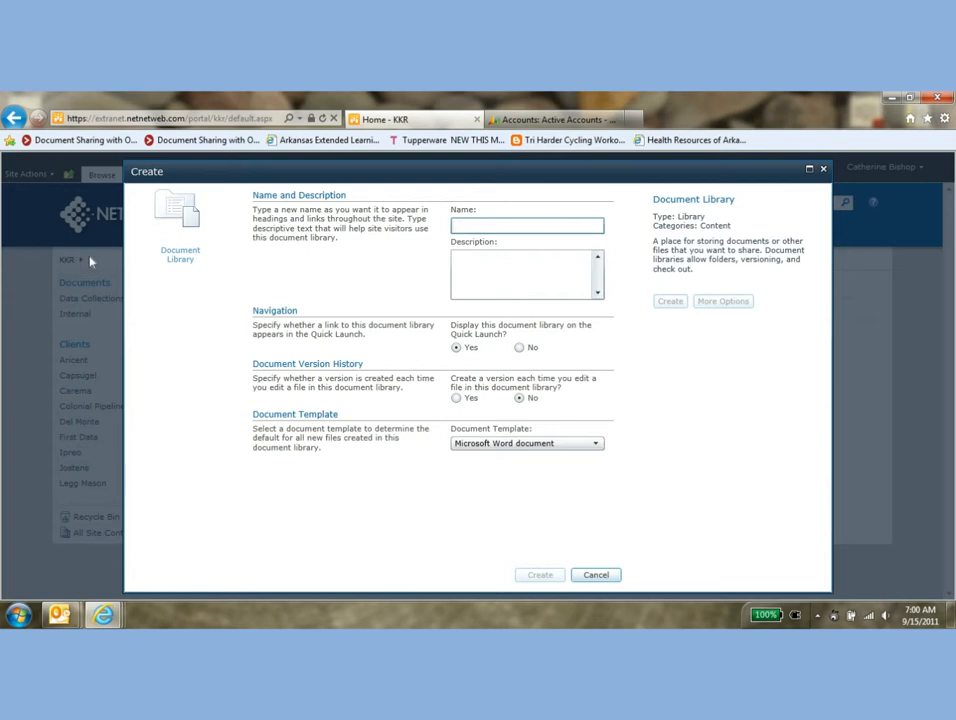
pyautogui.write('Academy Sports')
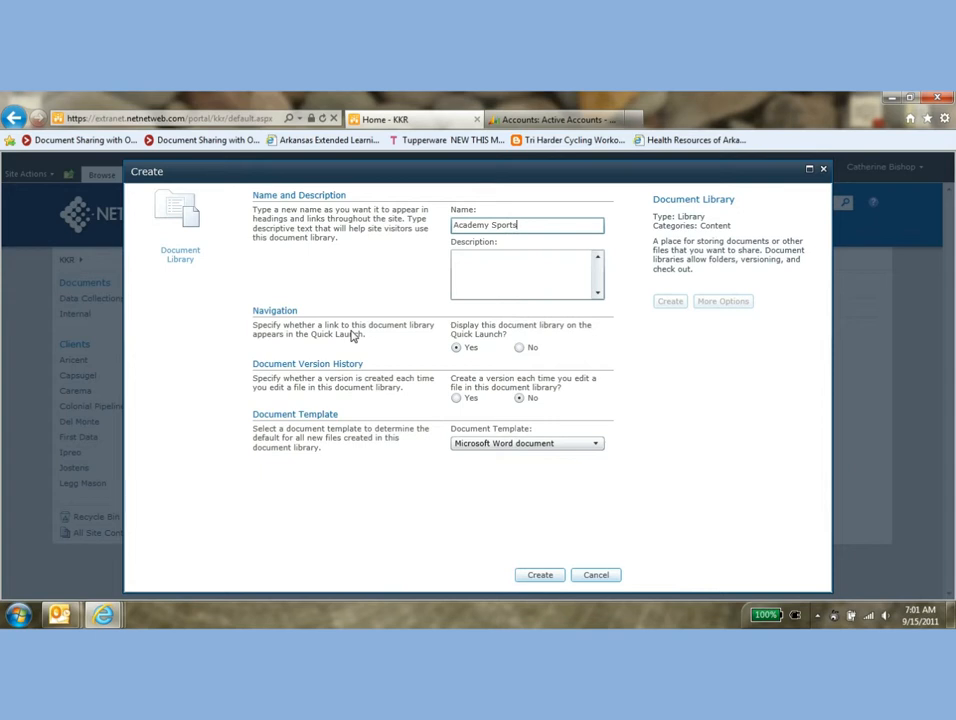
pyautogui.click(518, 347)
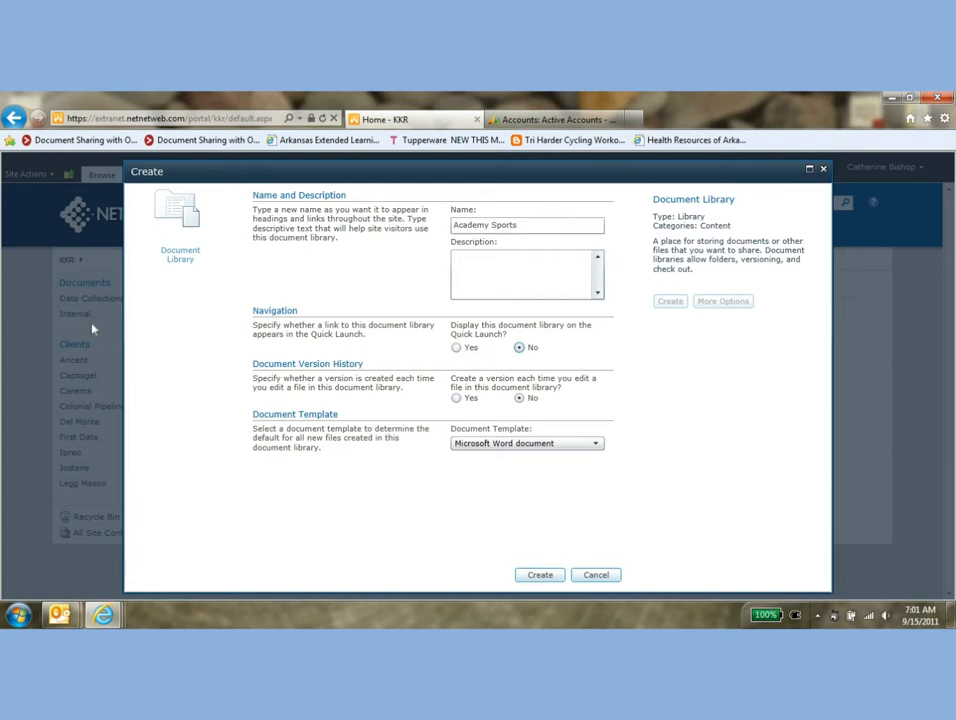
pyautogui.click(456, 348)
pyautogui.click(457, 398)
pyautogui.click(540, 575)
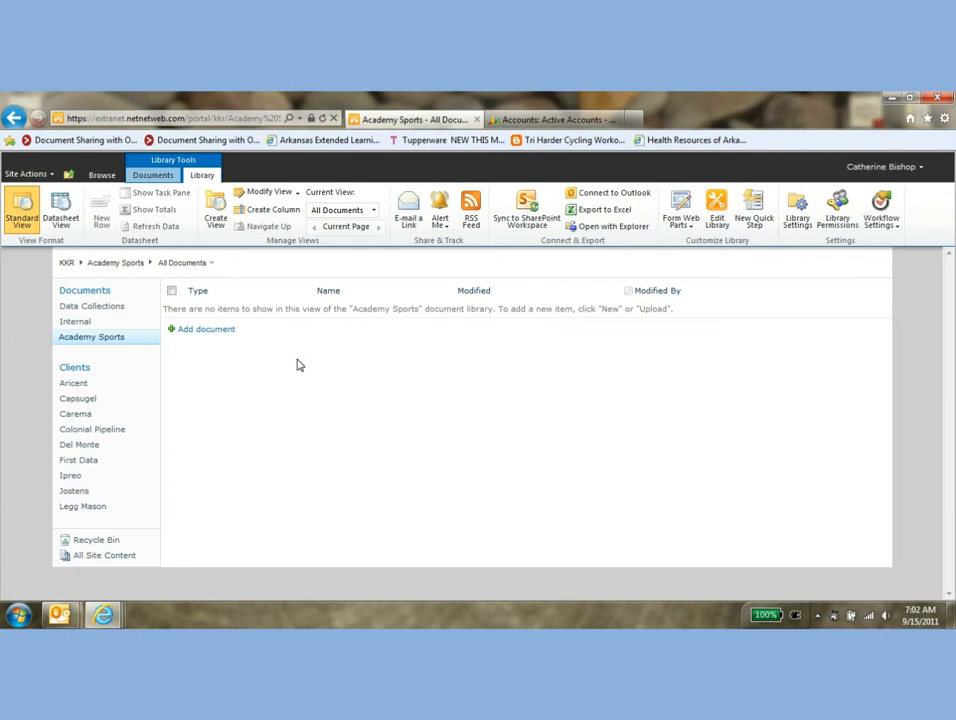
# Create a folder named Data Collection in the Academy Sports library
pyautogui.click(152, 177)
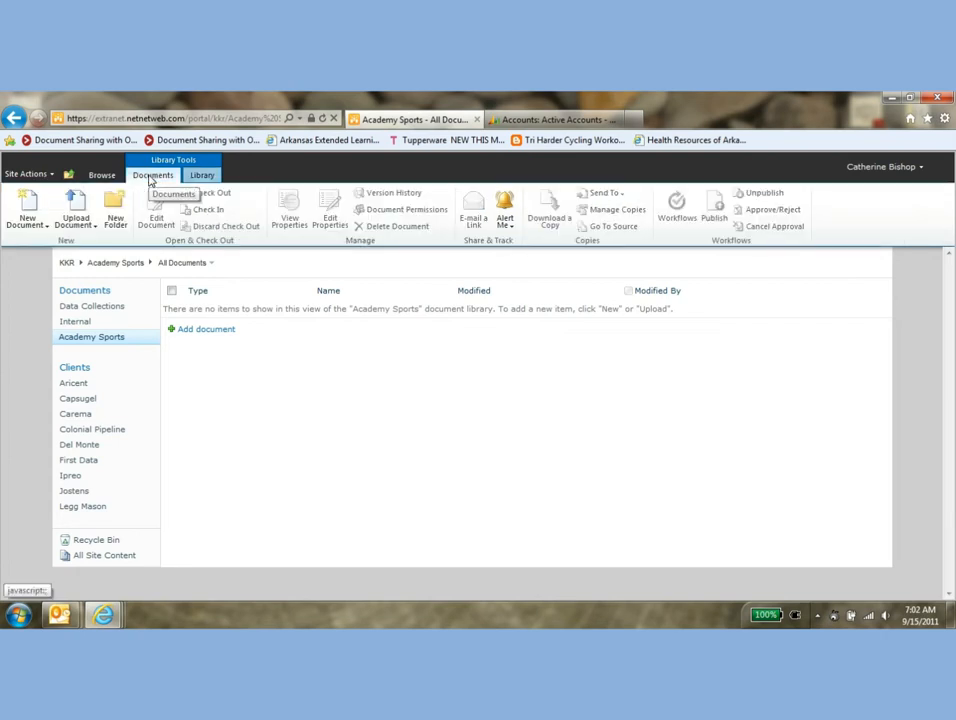
pyautogui.click(117, 208)
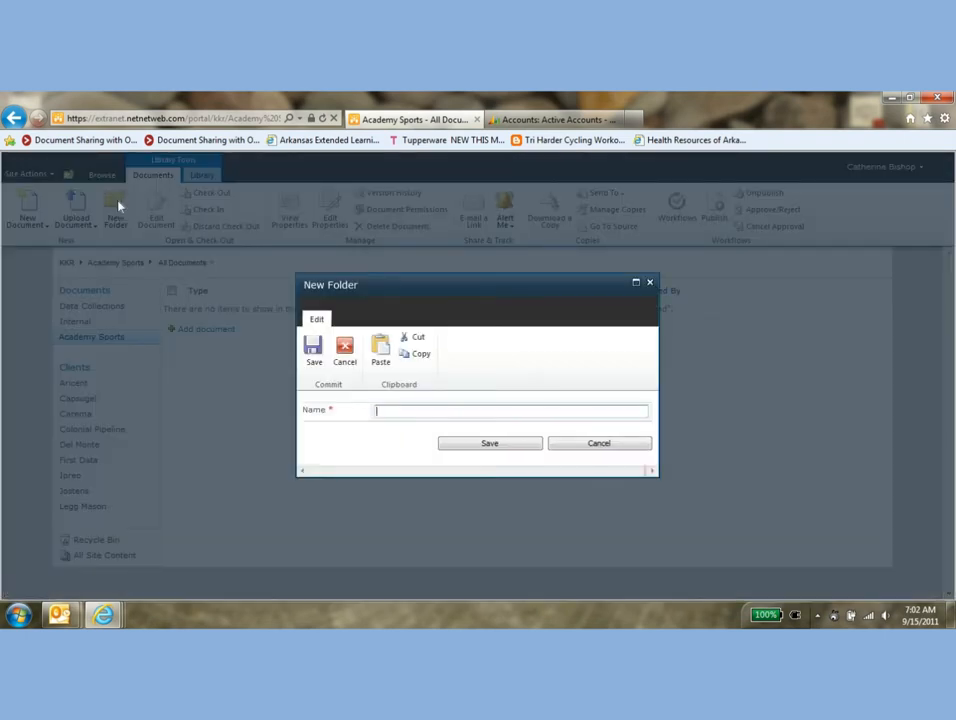
pyautogui.write('Data Collection')
pyautogui.press('Tab')
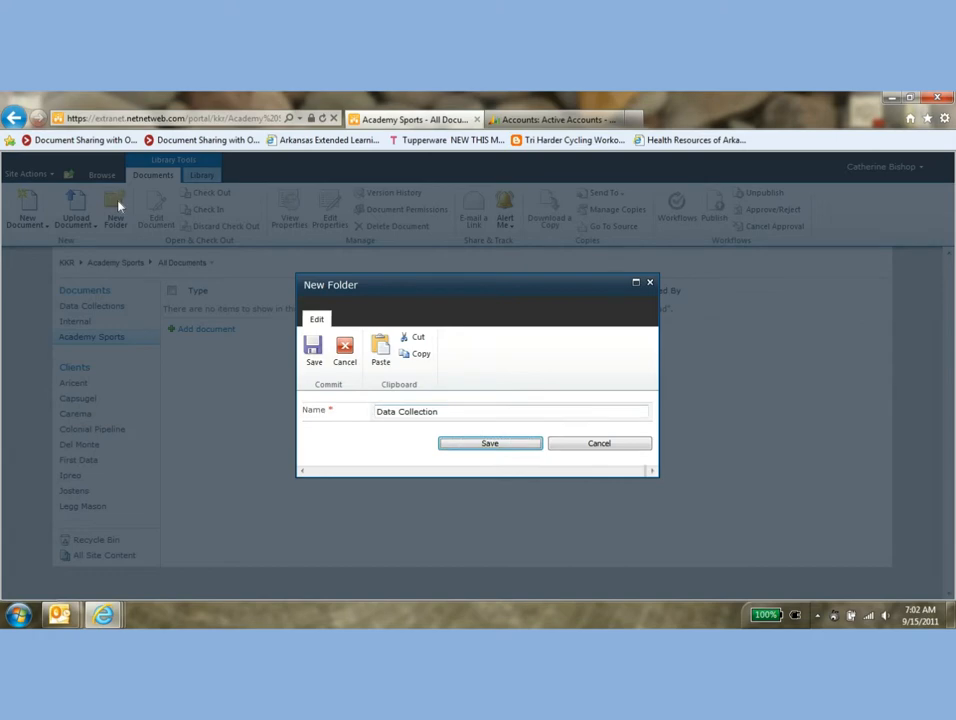
pyautogui.press('Return')
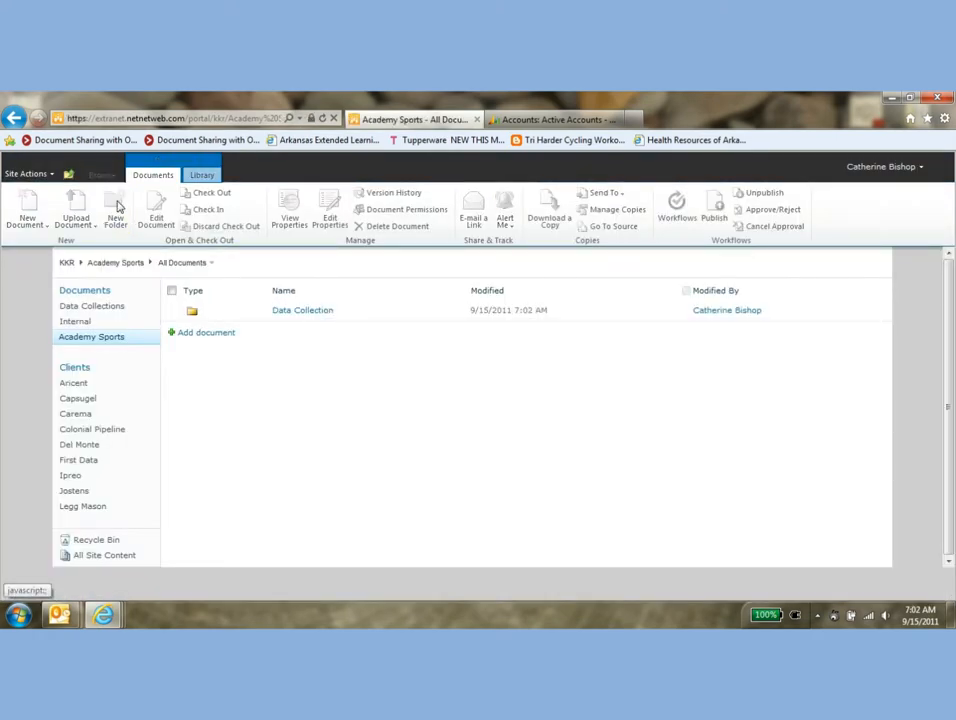
# Add a folder named Internal to the Academy Sports library
pyautogui.click(118, 205)
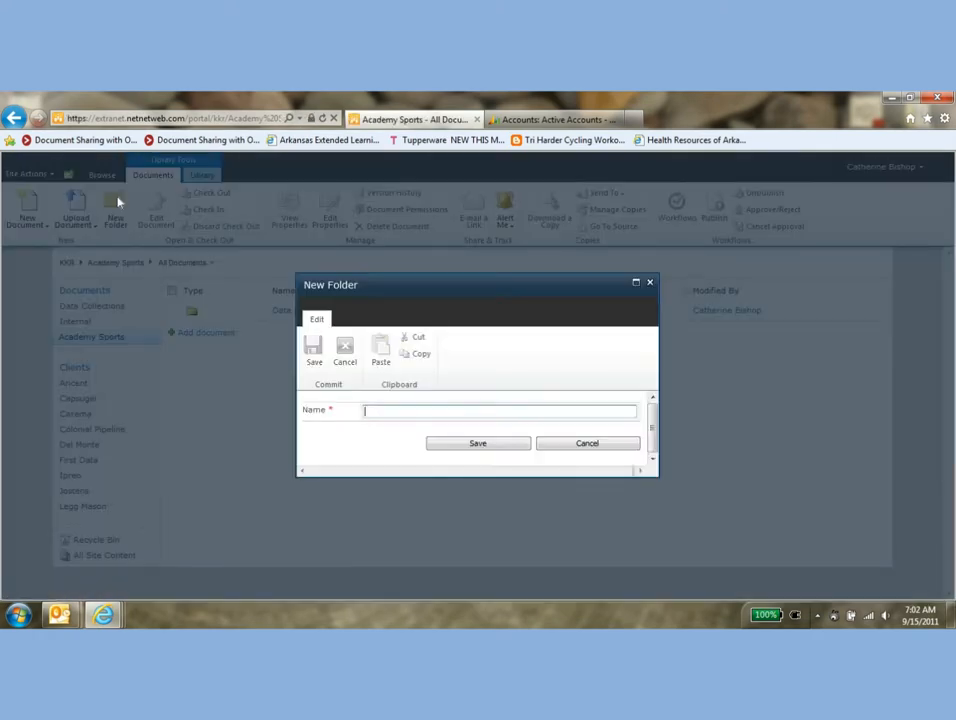
pyautogui.write('Internal')
pyautogui.press('Tab')
pyautogui.press('Return')
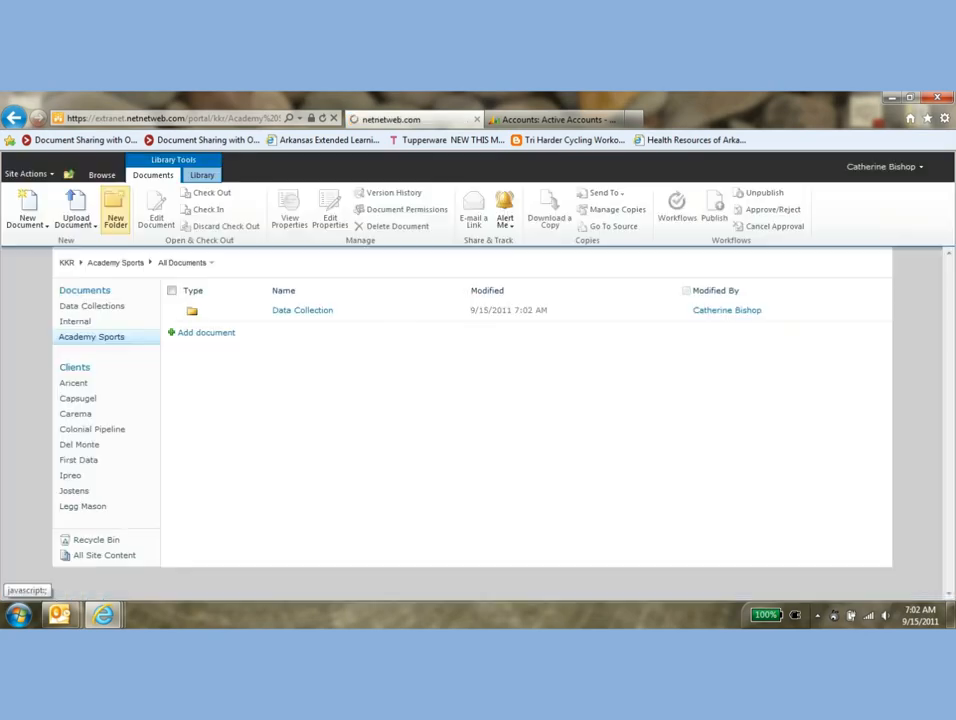
# Add a folder named Published to the Academy Sports library
pyautogui.click(117, 201)
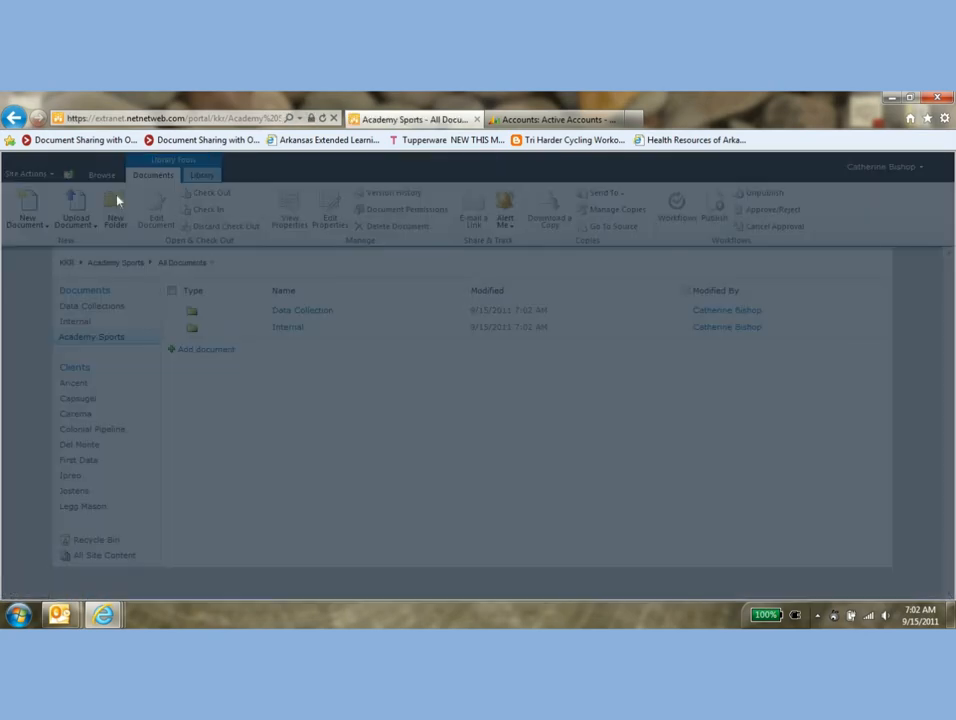
pyautogui.write('Pub')
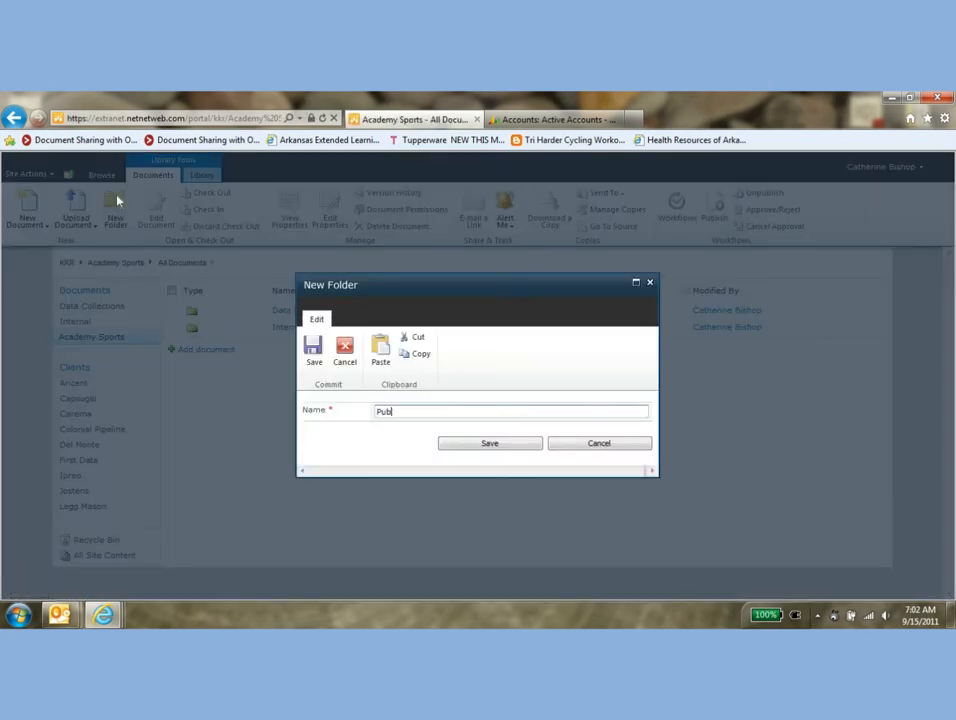
pyautogui.write('lished')
pyautogui.press('Tab')
pyautogui.press('Return')
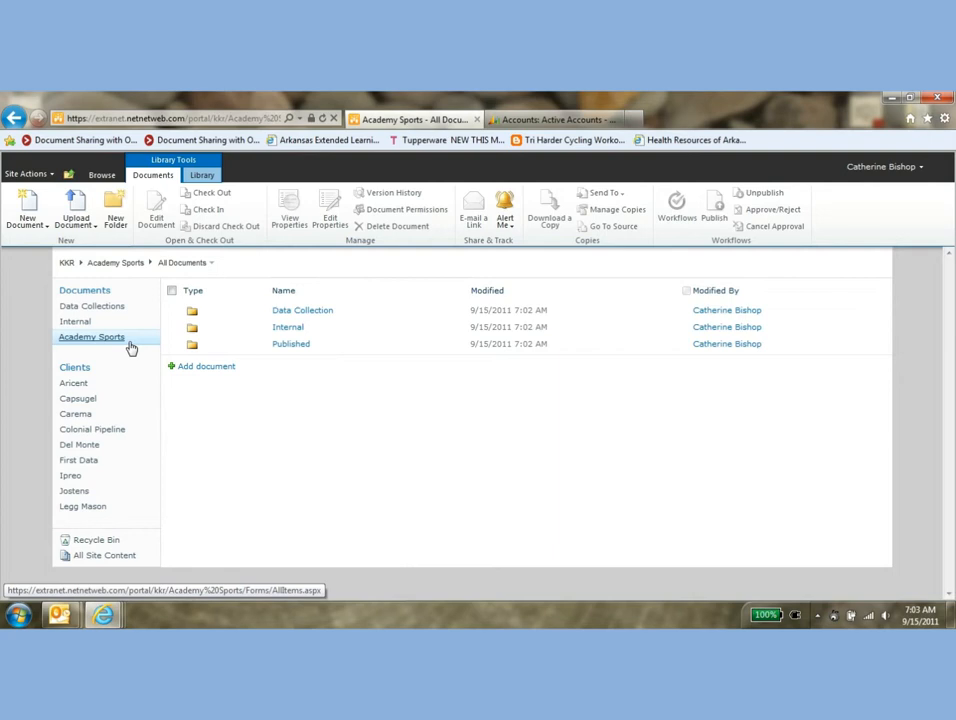
# In the KKR site's Quick Launch settings, move the Academy Sports link under the Clients heading
pyautogui.click(47, 175)
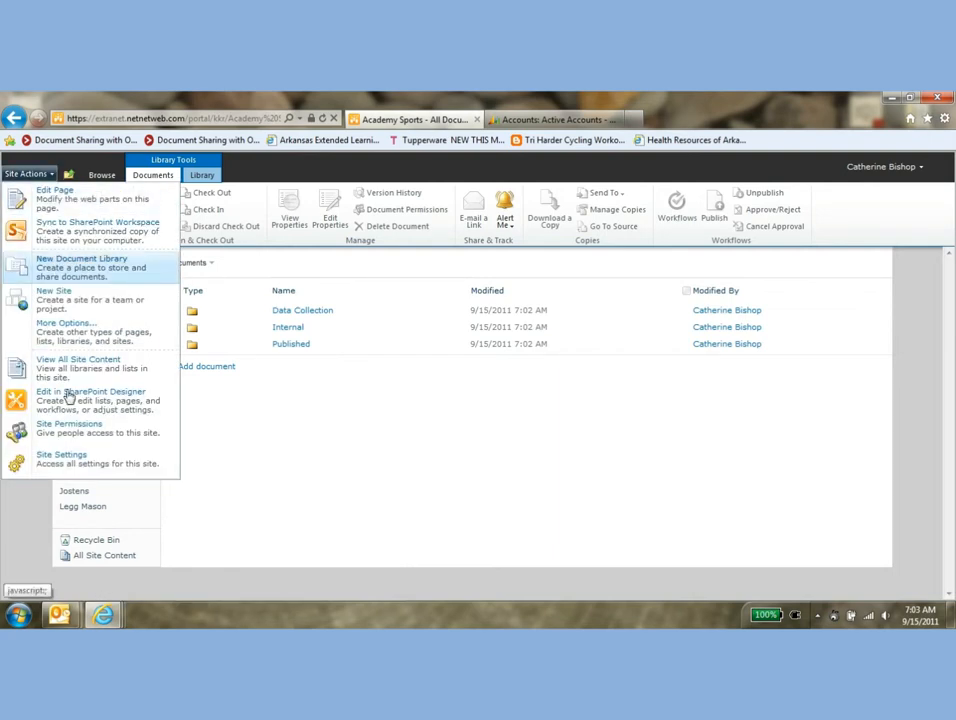
pyautogui.click(82, 466)
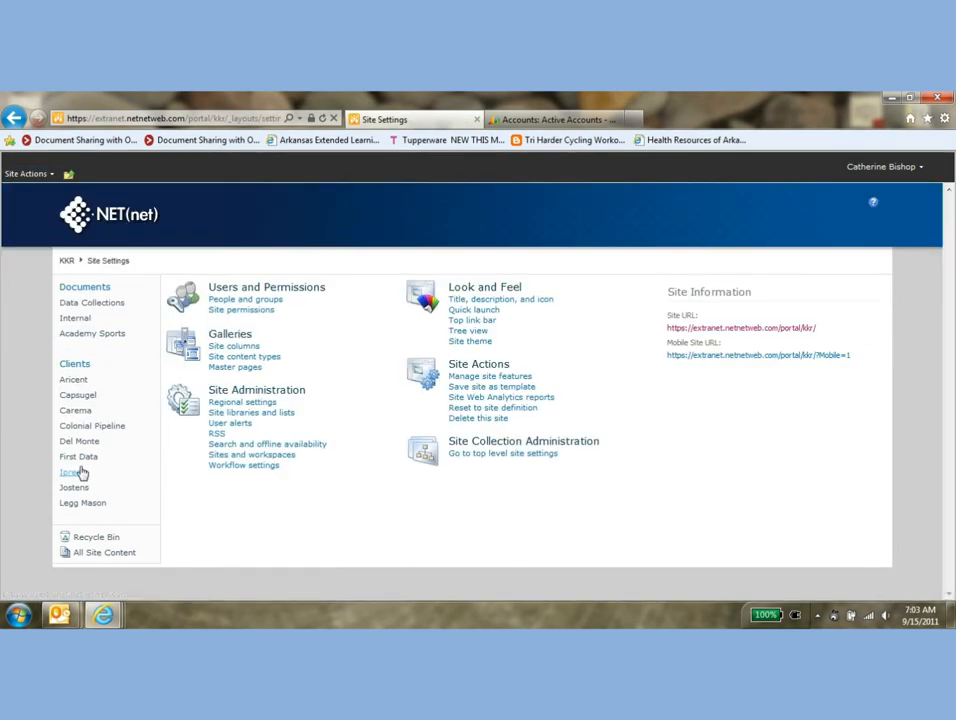
pyautogui.click(477, 314)
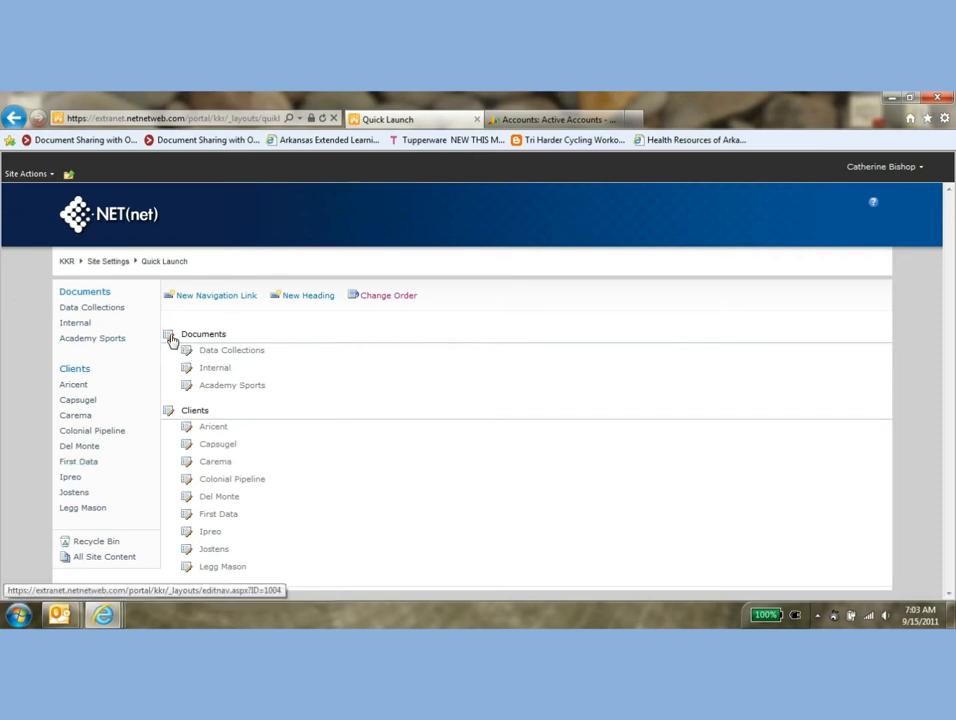
pyautogui.click(187, 388)
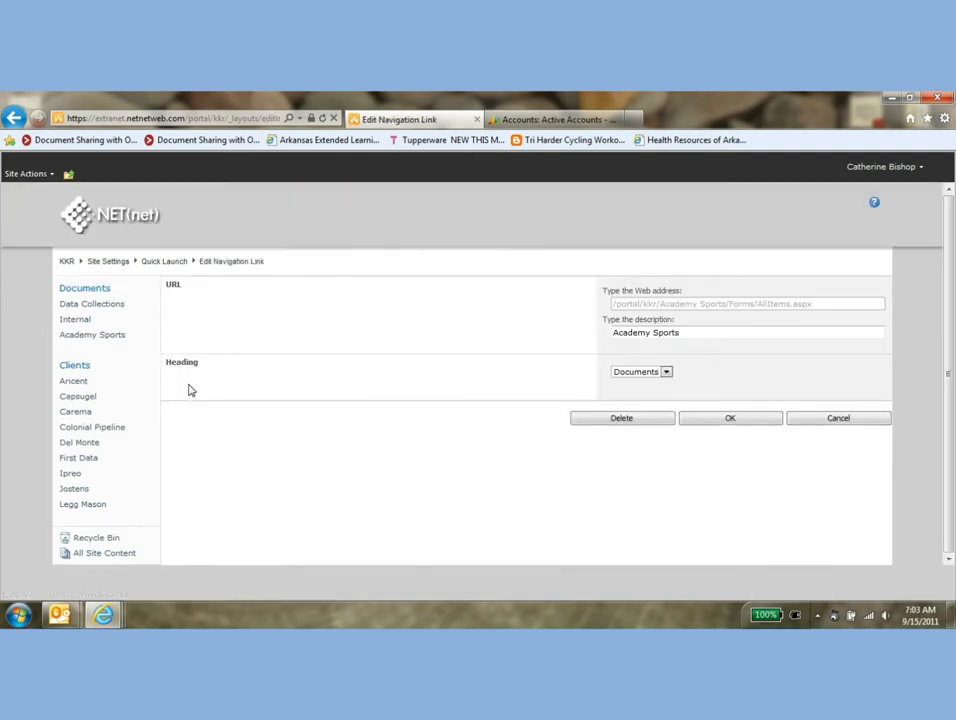
pyautogui.click(666, 372)
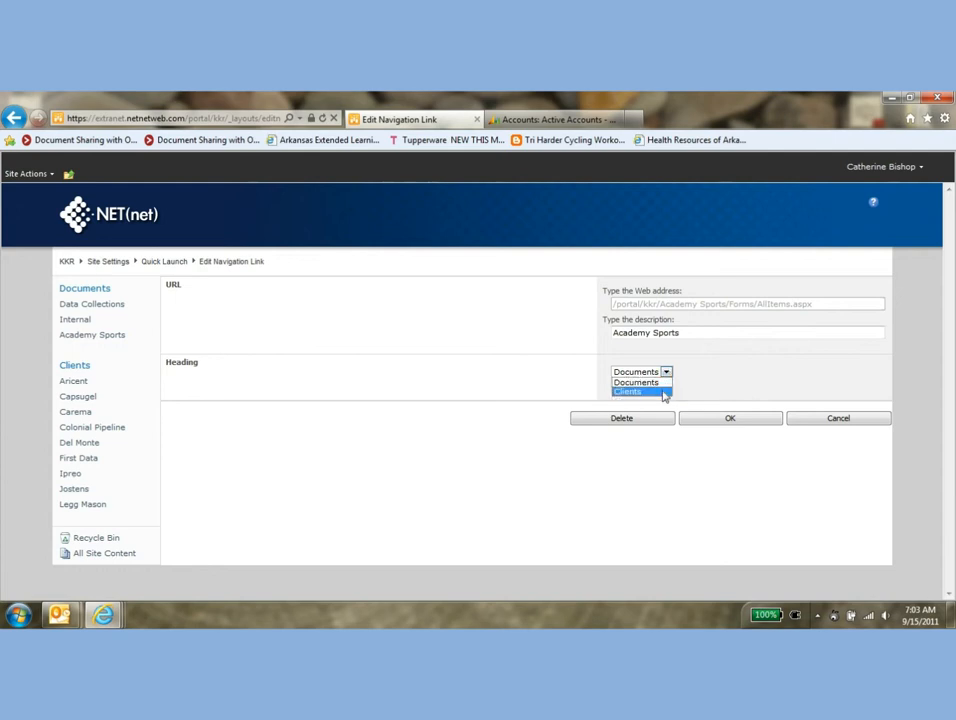
pyautogui.click(662, 391)
pyautogui.click(718, 421)
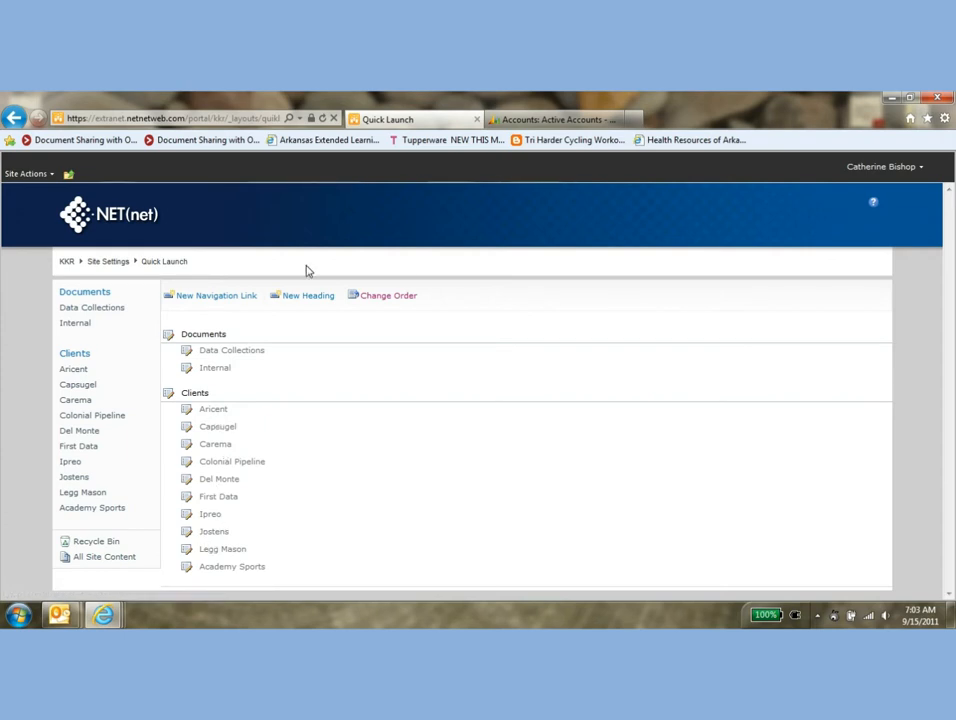
# Reorder the Quick Launch links so Academy Sports is number 1 under Clients
pyautogui.click(376, 299)
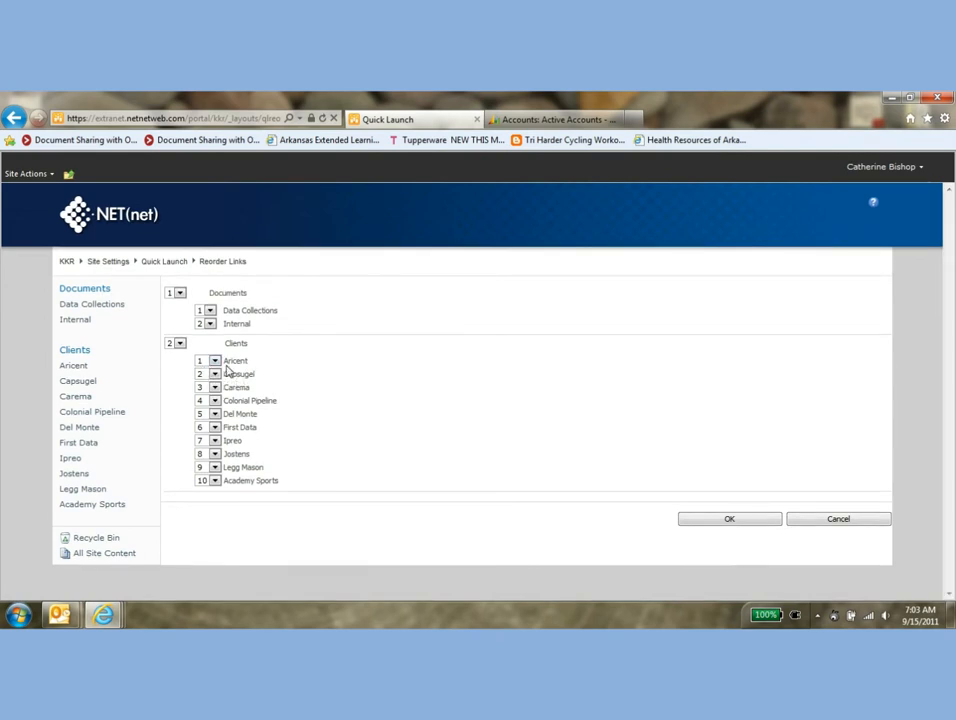
pyautogui.click(214, 480)
pyautogui.click(212, 491)
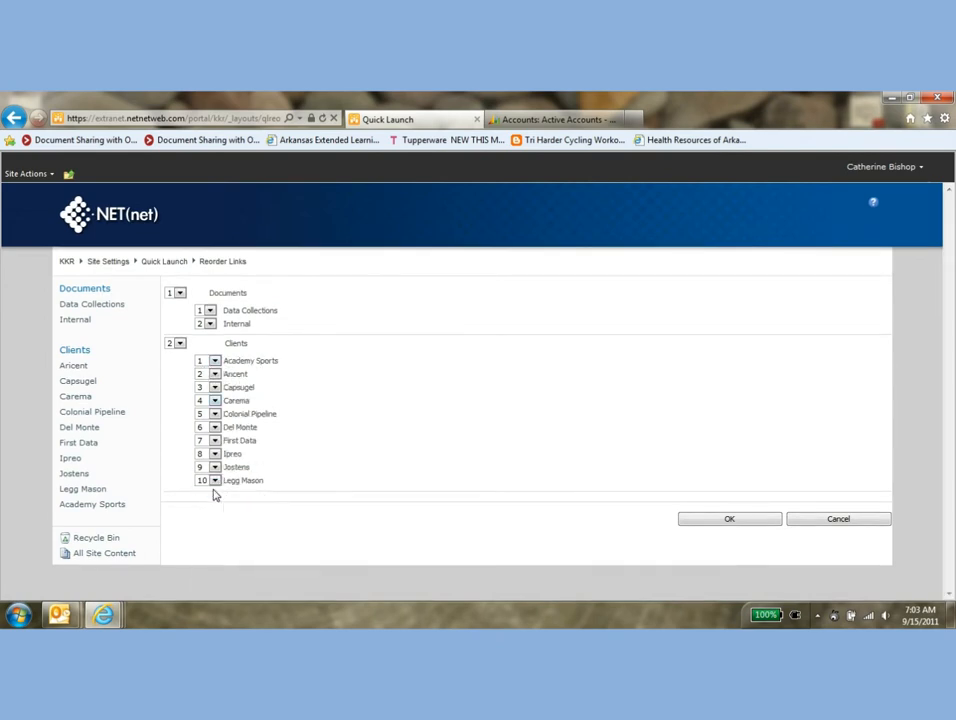
pyautogui.click(738, 525)
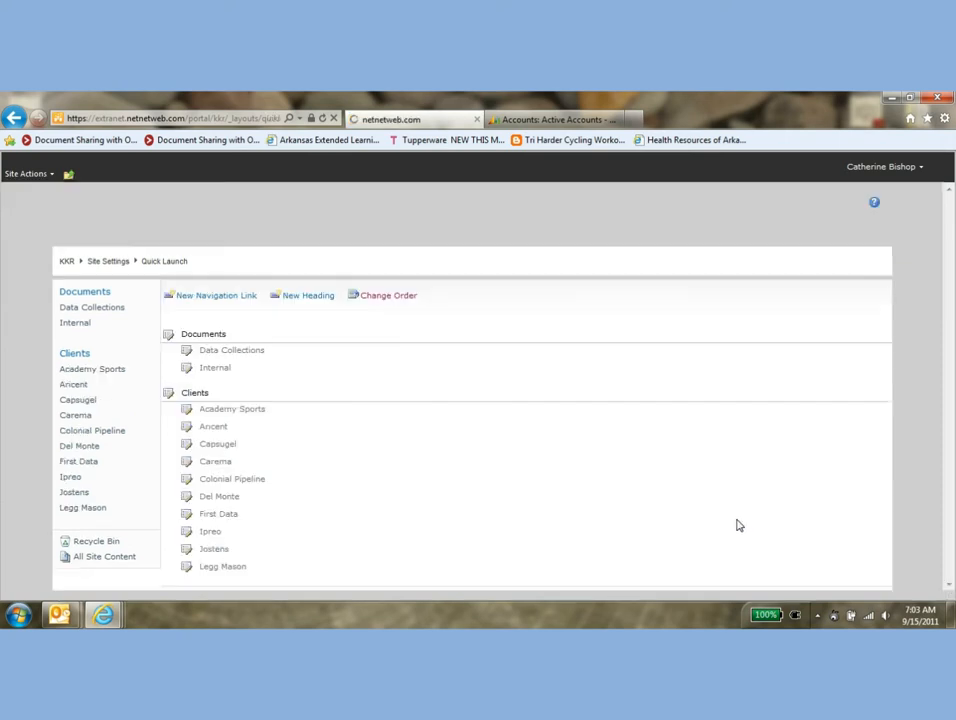
# Open the Academy Sports library from the KKR site home and copy its web address
pyautogui.click(65, 263)
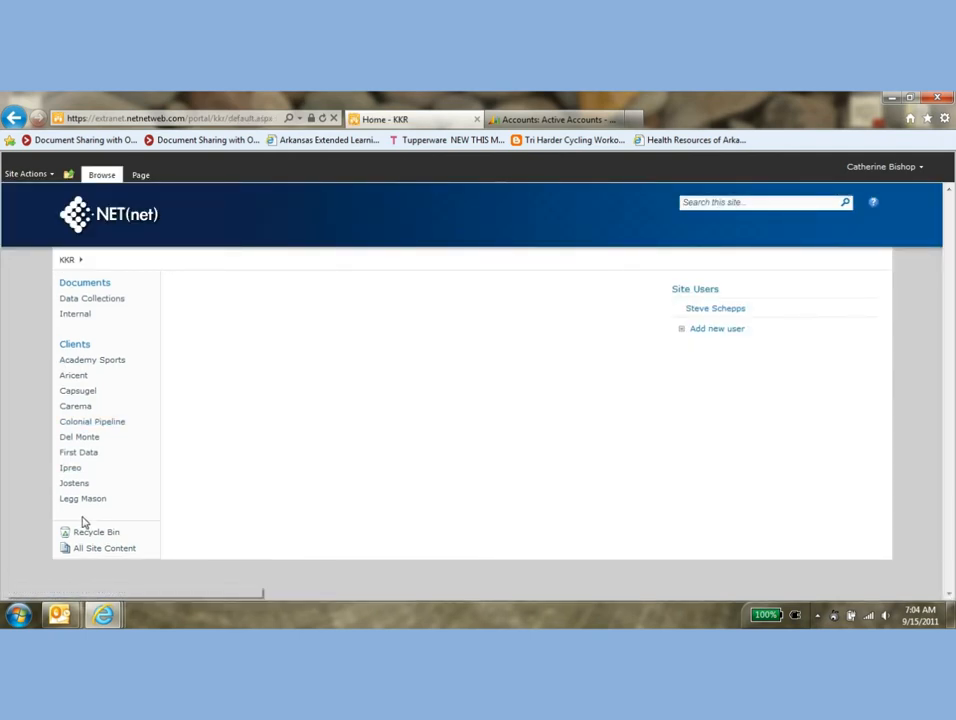
pyautogui.click(93, 362)
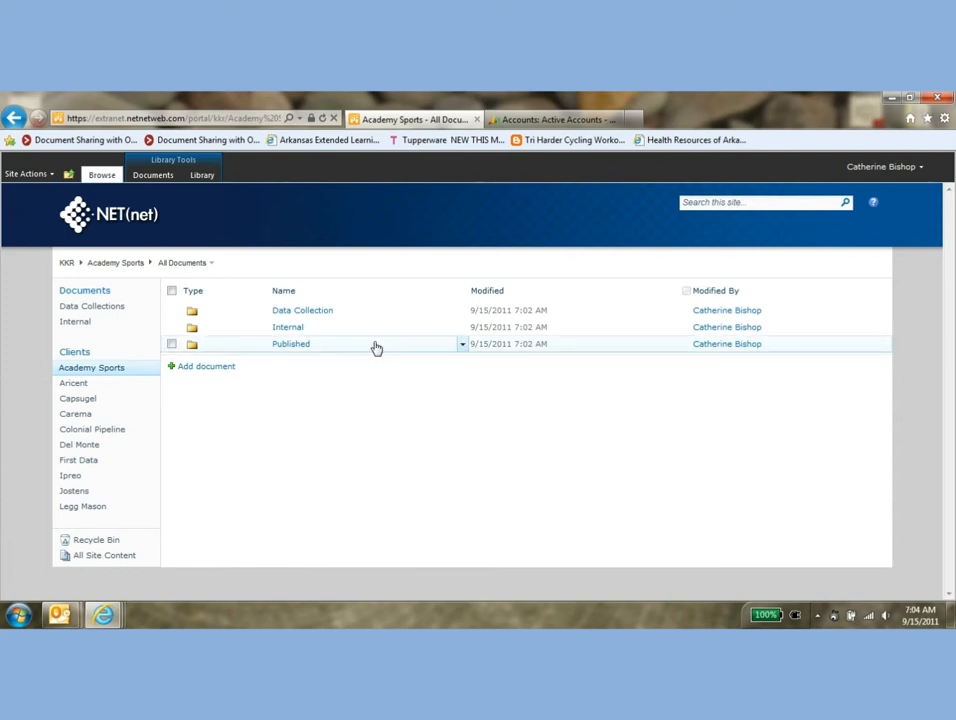
pyautogui.click(226, 118)
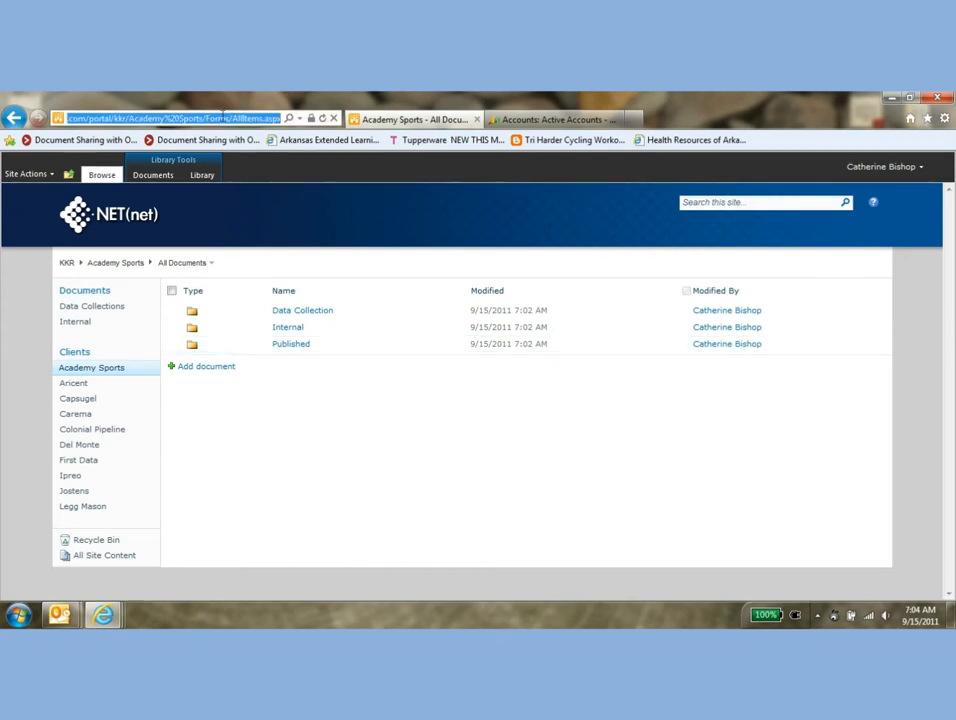
# On the parent Portals site, add a link to list A with the copied library address, description Academy Sports and status Active
pyautogui.click(68, 176)
pyautogui.click(104, 232)
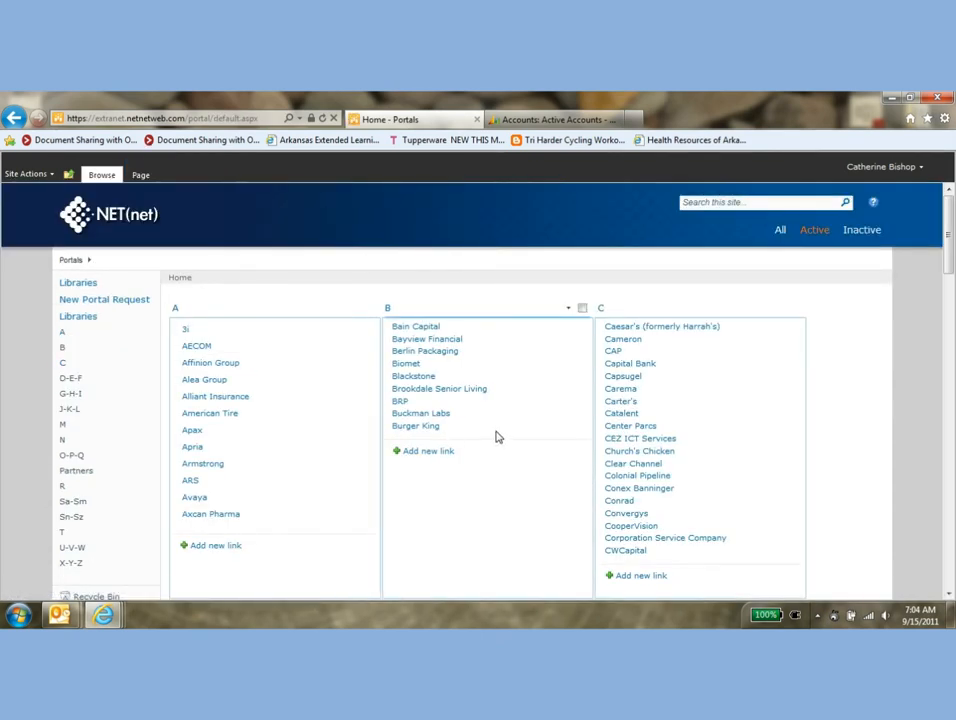
pyautogui.click(229, 548)
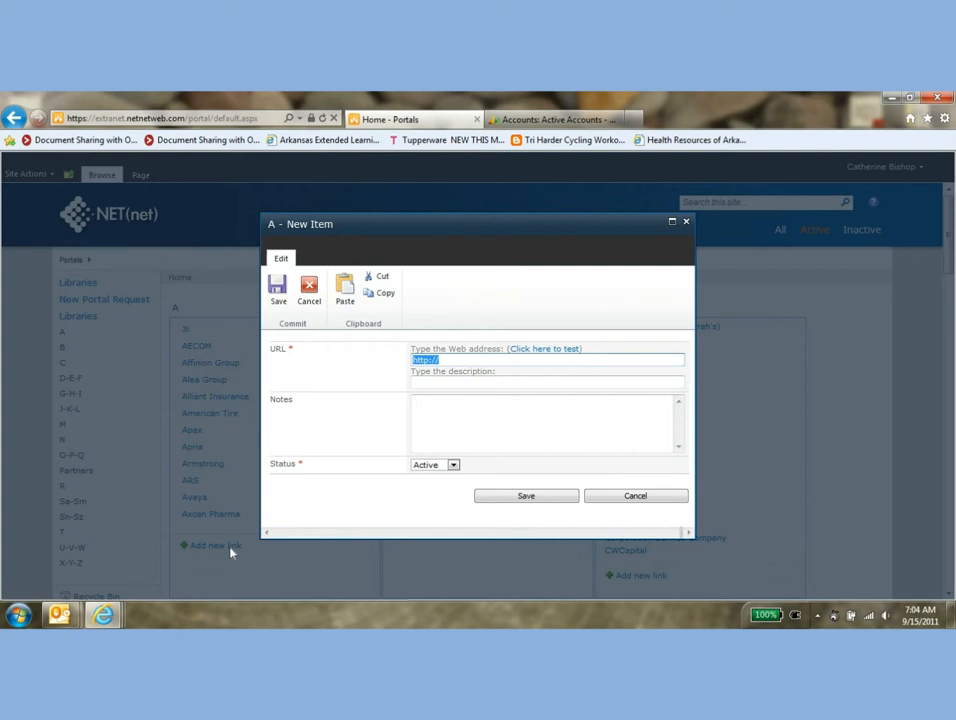
pyautogui.hotkey('ctrl', 'v')
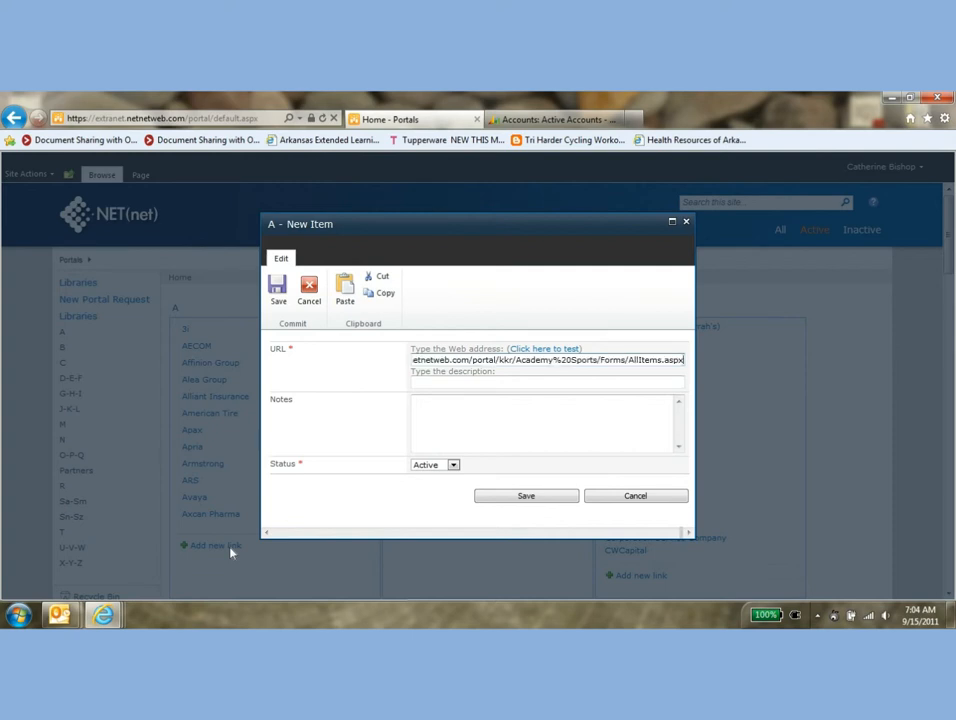
pyautogui.press('Tab')
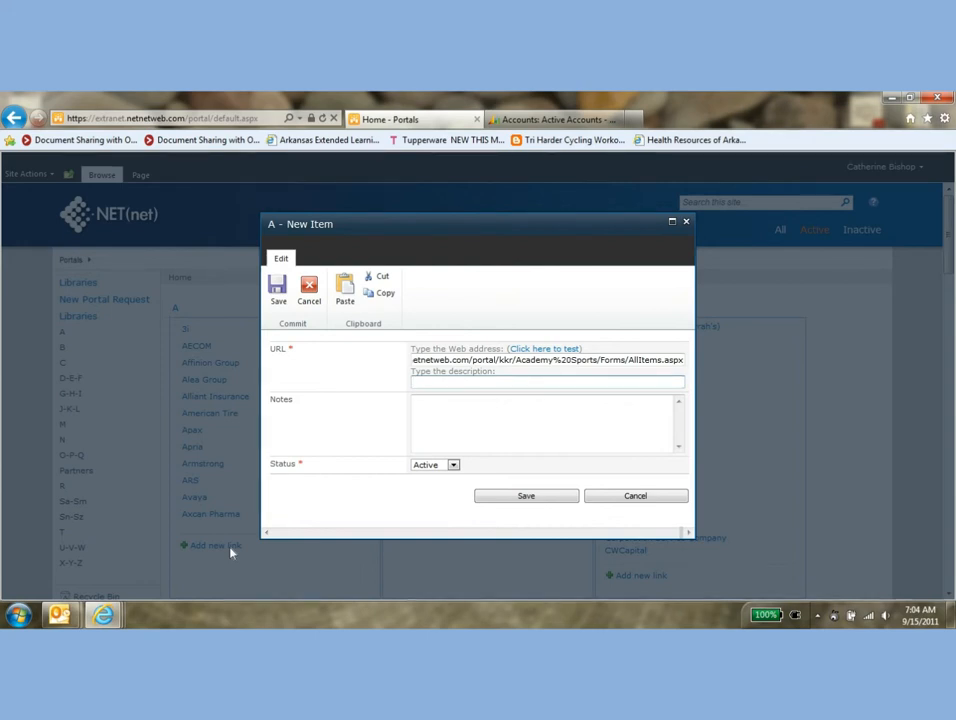
pyautogui.write('Academy Sports')
pyautogui.click(454, 466)
pyautogui.click(455, 468)
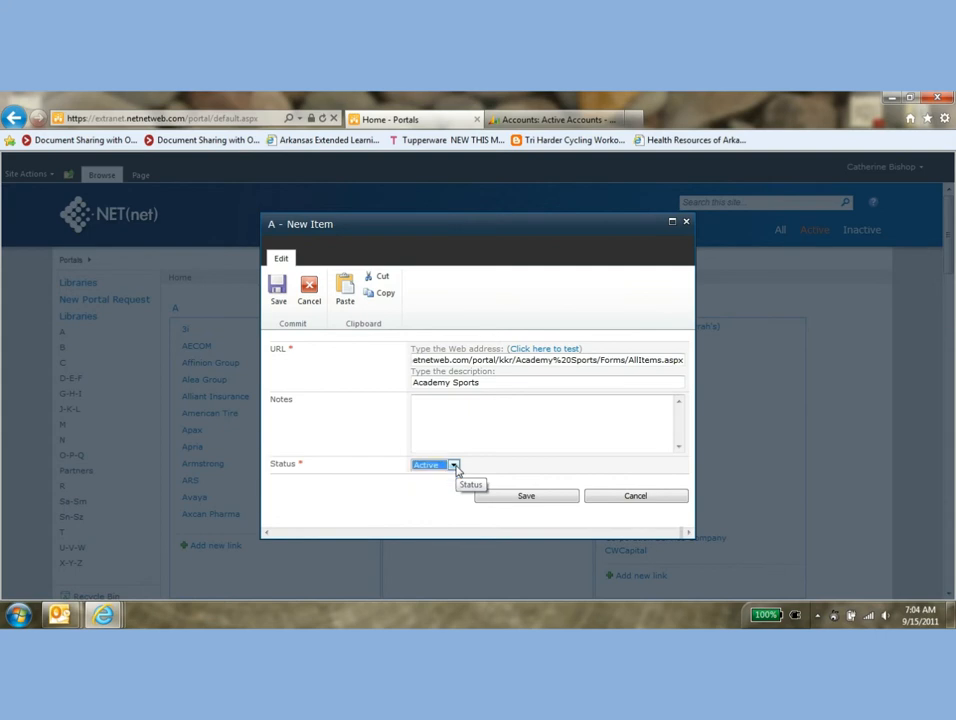
pyautogui.click(528, 497)
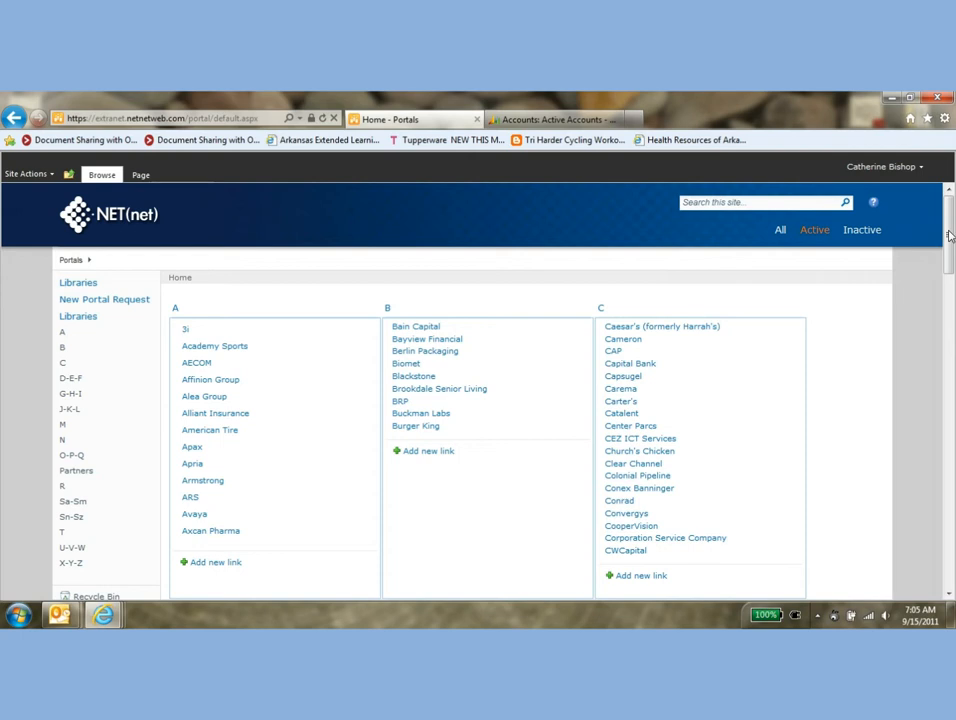
pyautogui.moveTo(950, 235); pyautogui.dragTo(950, 252)
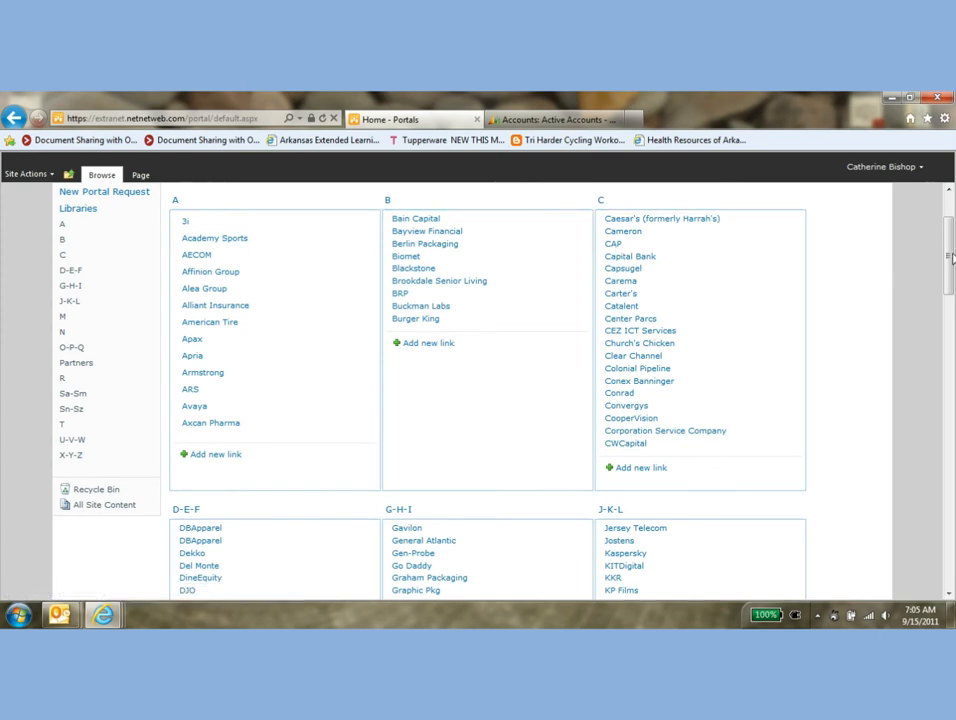
pyautogui.moveTo(951, 258); pyautogui.dragTo(950, 295)
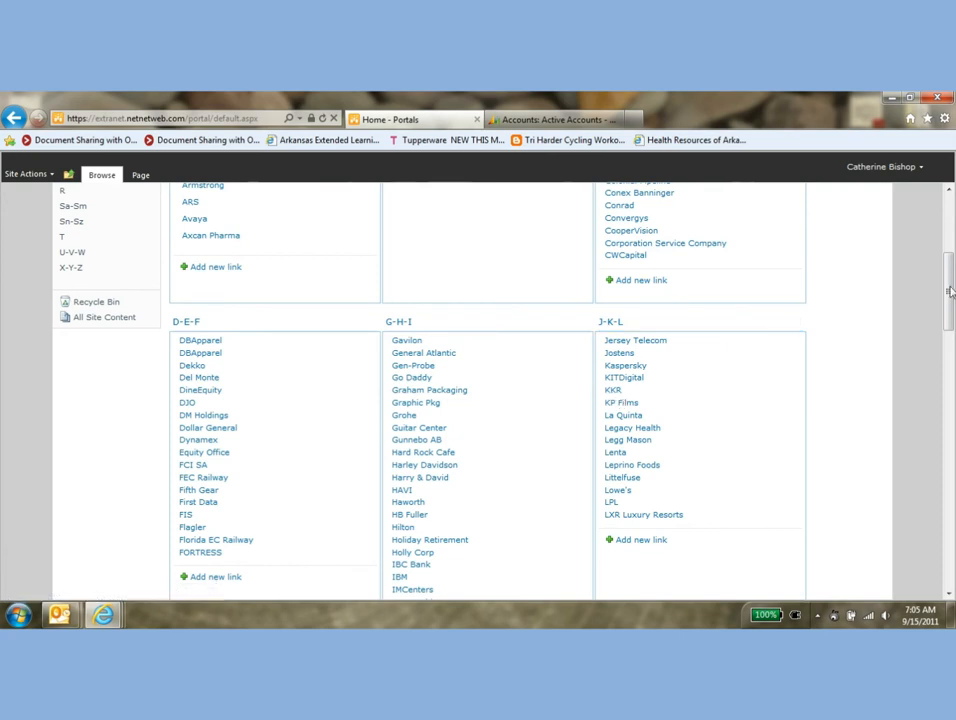
pyautogui.moveTo(952, 287); pyautogui.dragTo(940, 243)
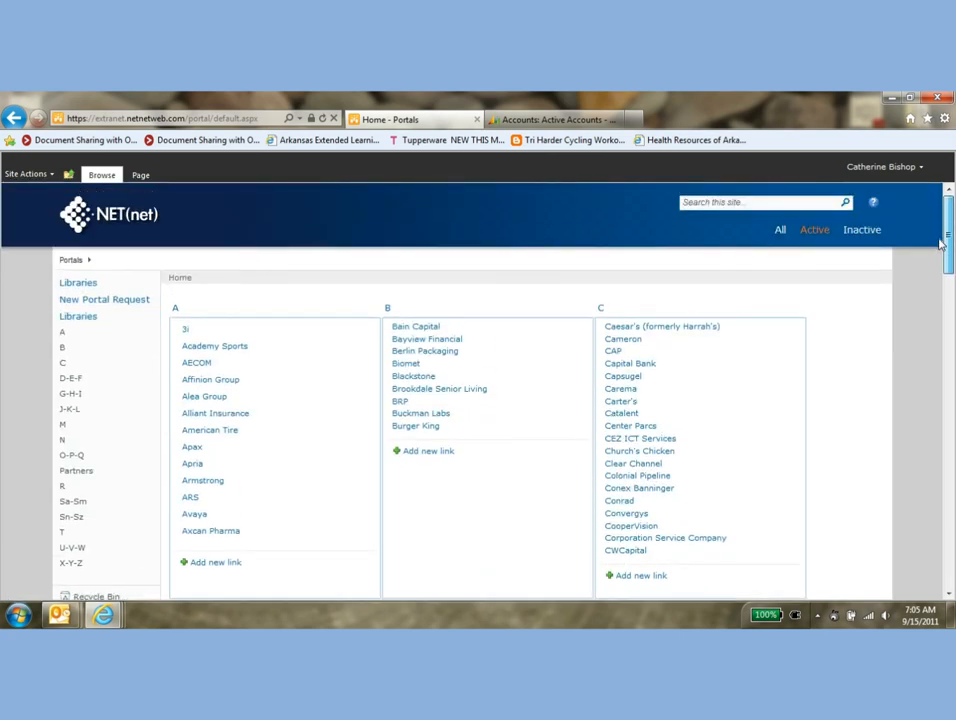